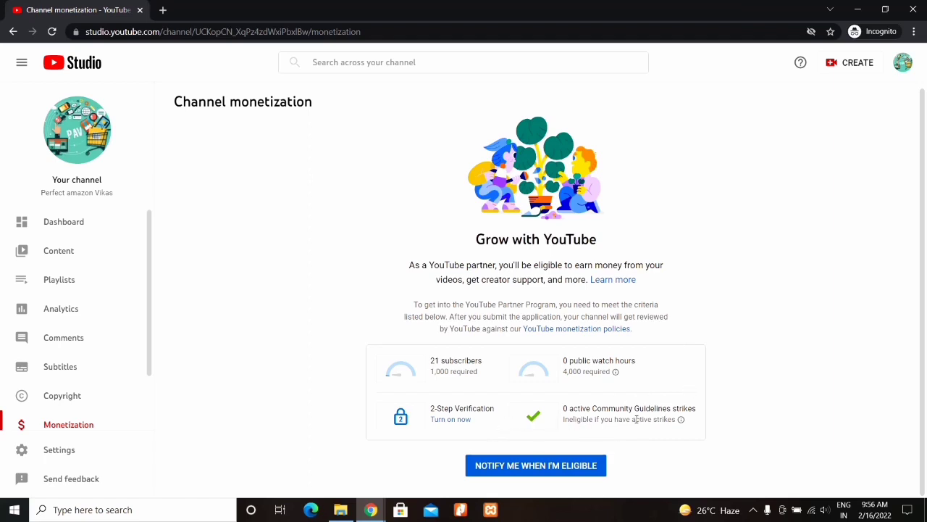
mouse_move(681, 420)
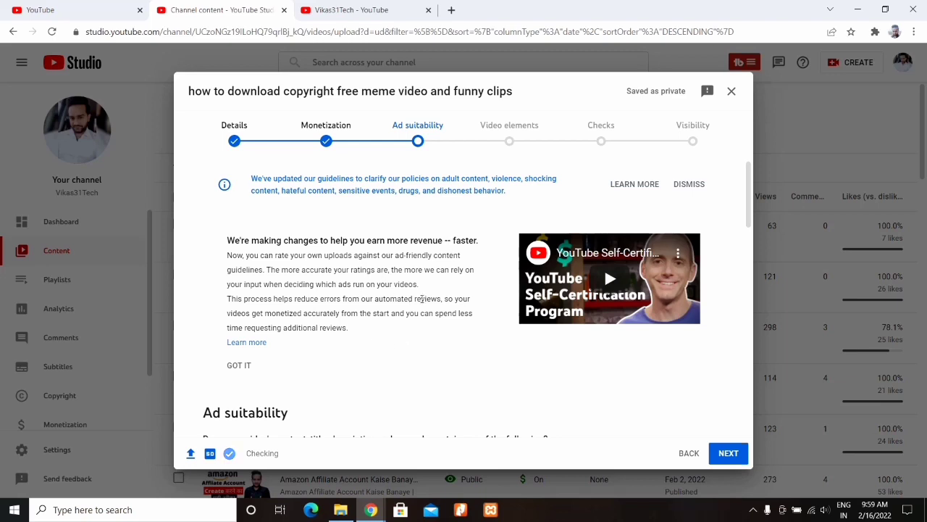
- Rate the video's inappropriate language as abbreviated, censored, or light profanity in the ad suitability questionnaire
drag(750, 211, 749, 259)
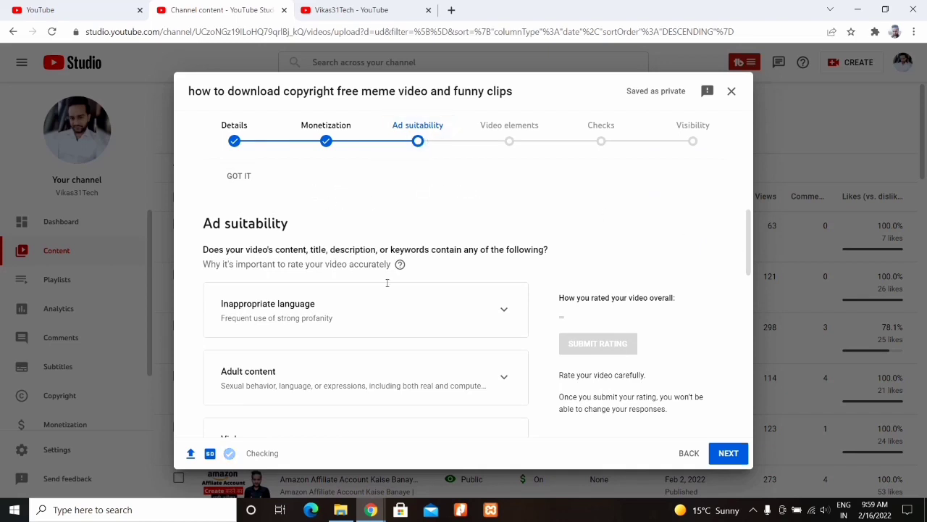
drag(750, 245, 751, 267)
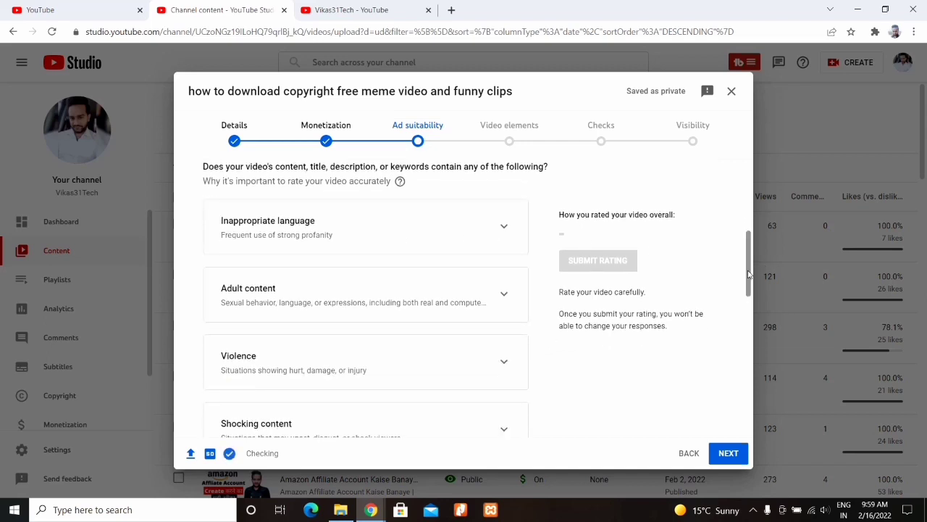
mouse_move(748, 274)
mouse_down()
mouse_move(749, 242)
mouse_move(752, 266)
mouse_up()
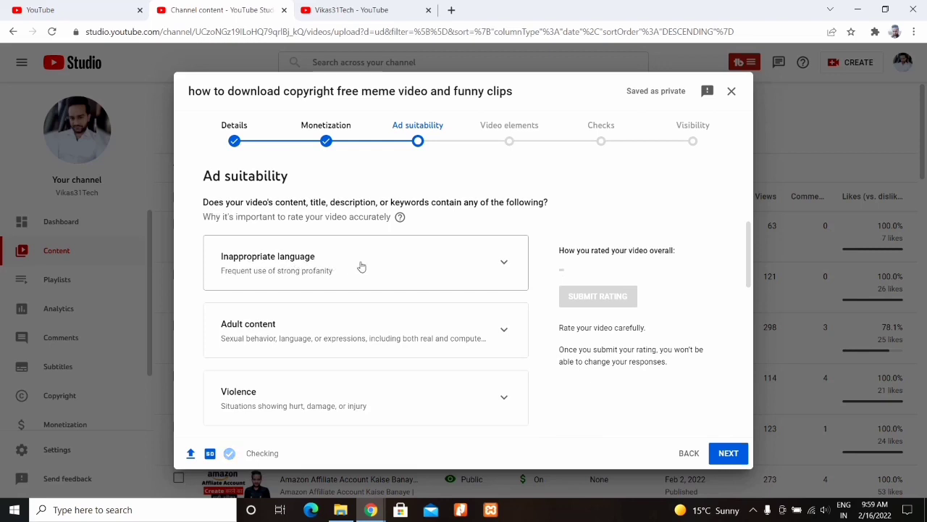
click(504, 265)
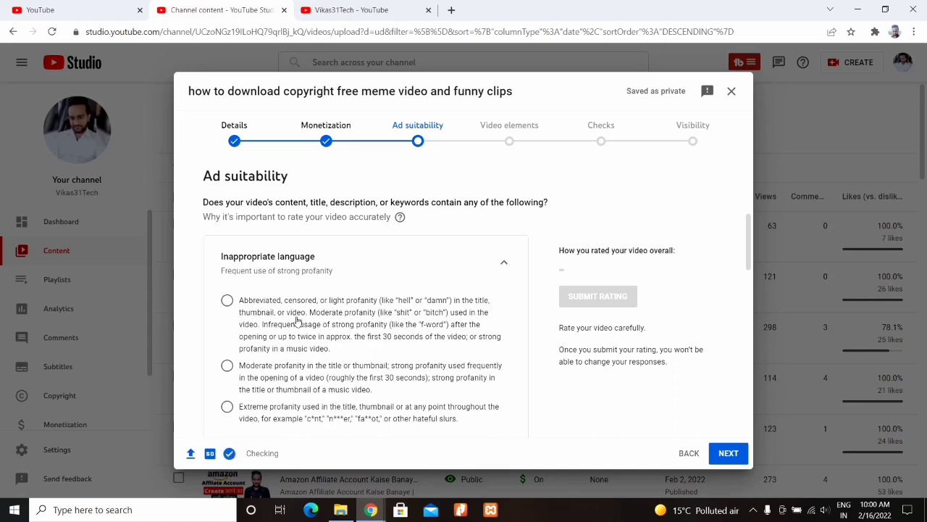
click(227, 300)
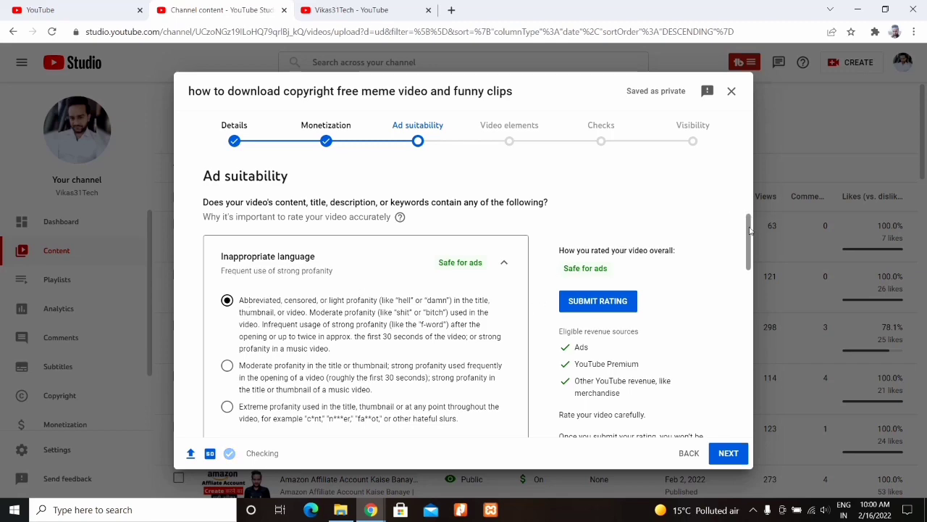
- Mark None of the above in the ad suitability questionnaire and clear it again to reset the answers
scroll(750, 231, down, 8)
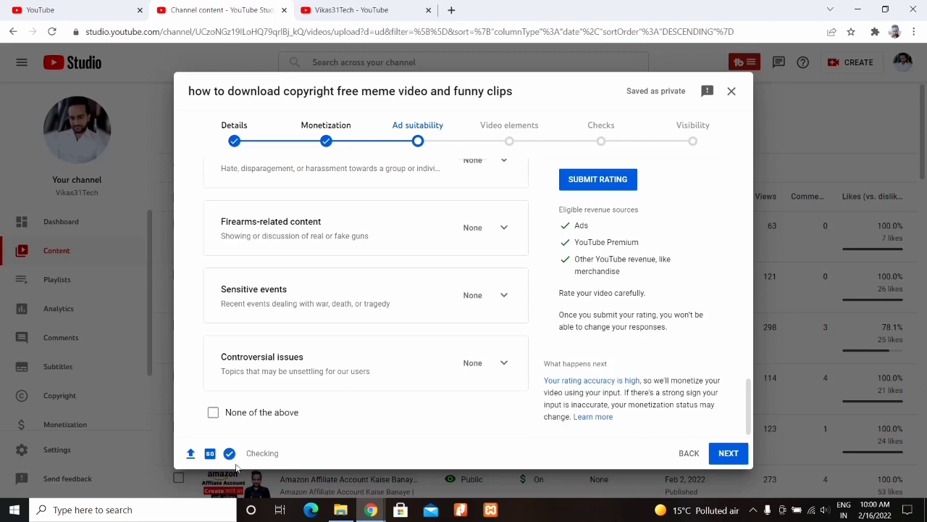
click(214, 412)
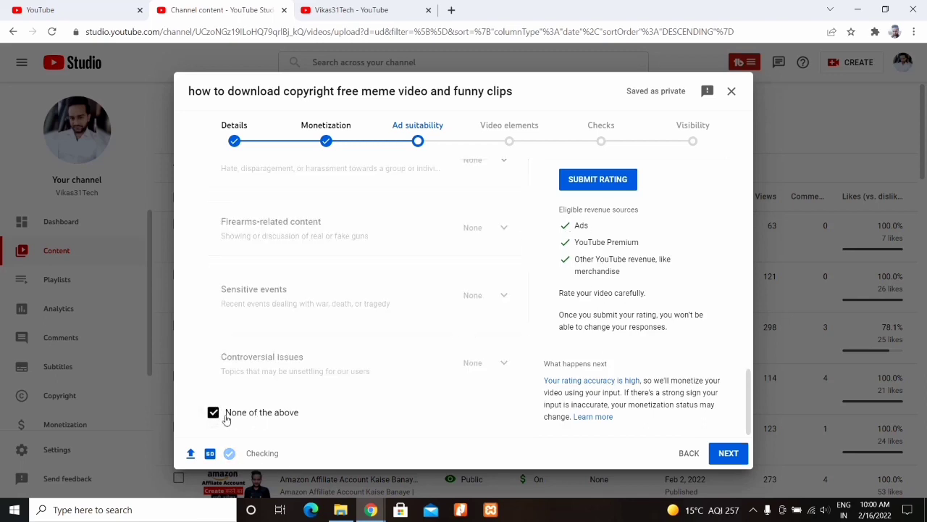
click(214, 413)
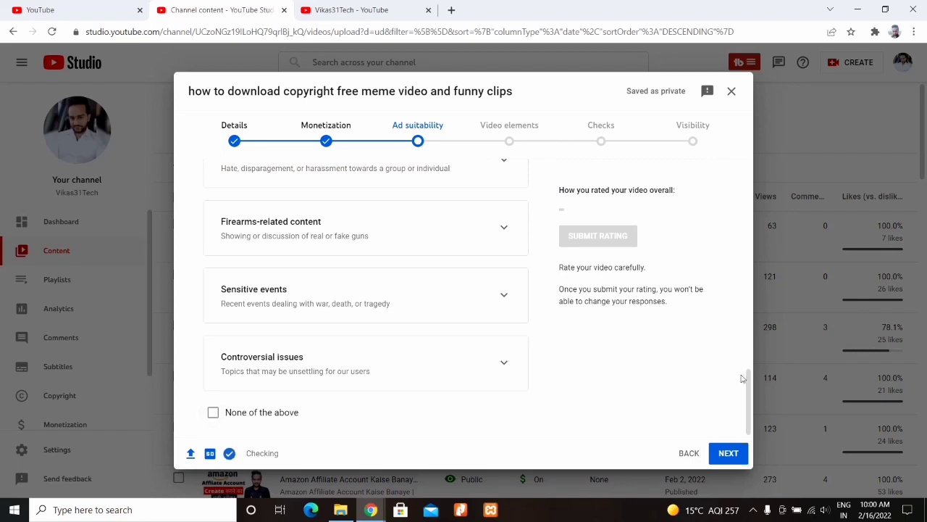
- Review the rating options under Adult content without choosing one, and collapse the category
drag(750, 395, 749, 265)
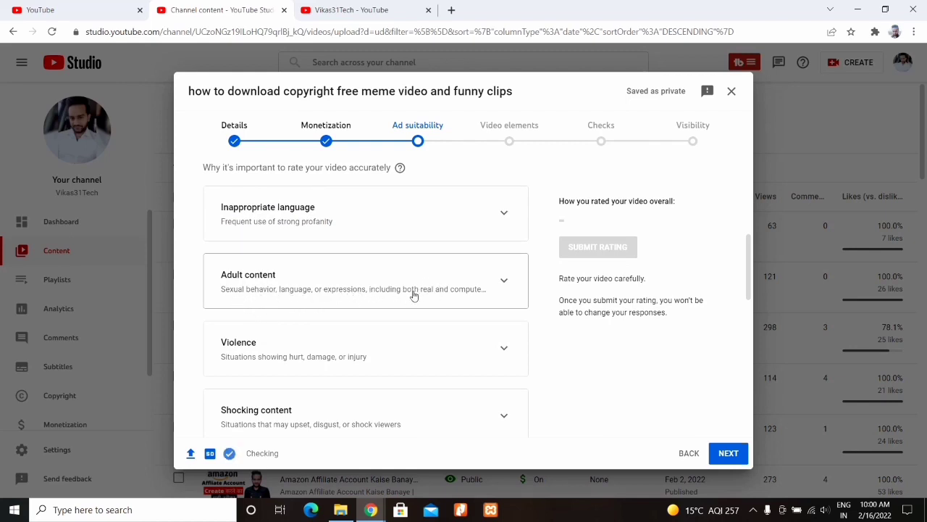
click(504, 282)
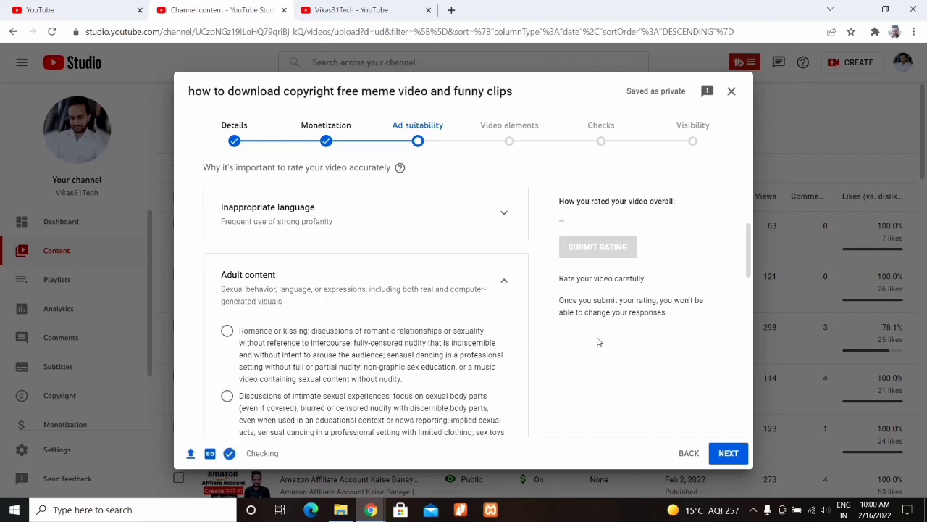
scroll(751, 266, down, 2)
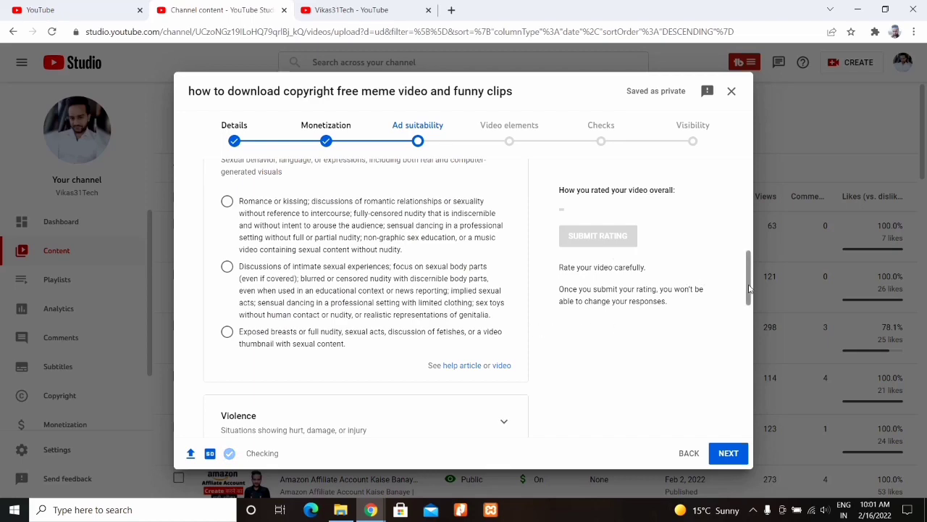
scroll(750, 288, up, 2)
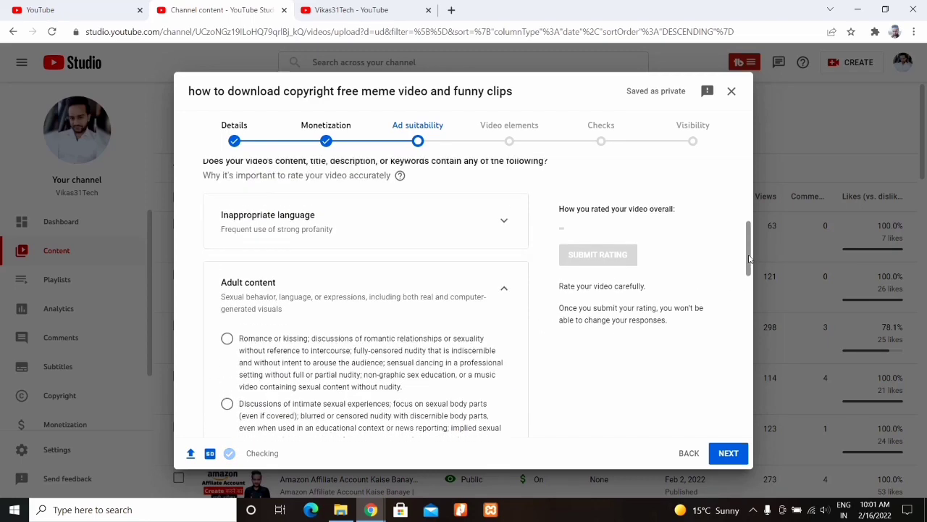
click(503, 296)
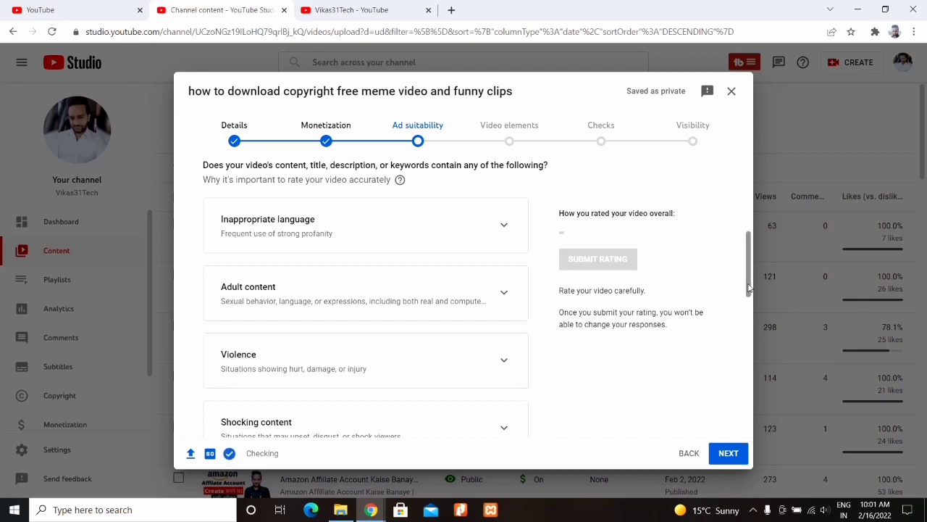
- Review the rating options under Shocking content and Violence, collapsing each category without an answer
scroll(750, 288, down, 2)
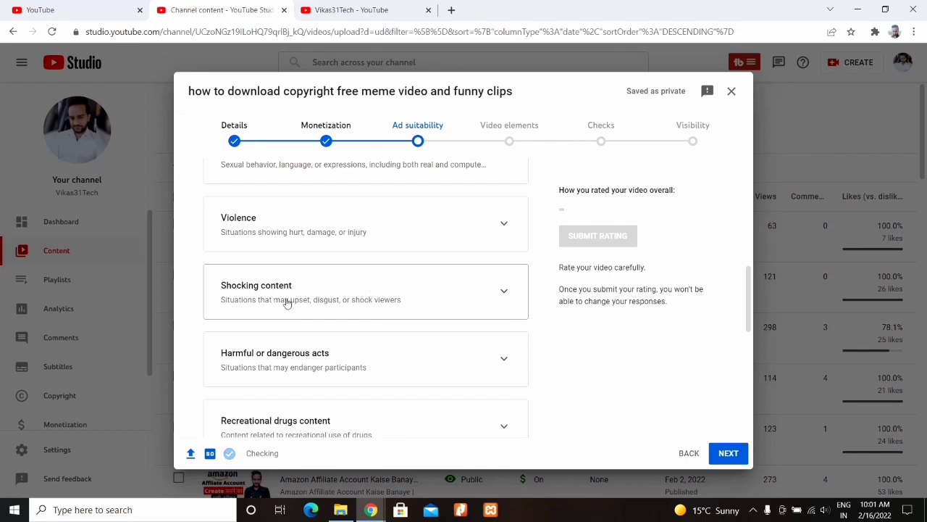
click(505, 294)
click(506, 294)
click(503, 226)
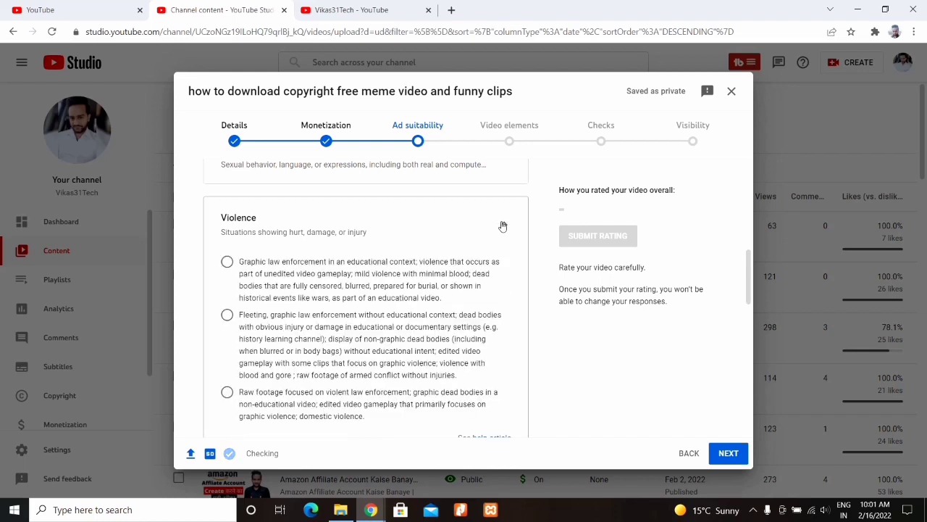
click(502, 226)
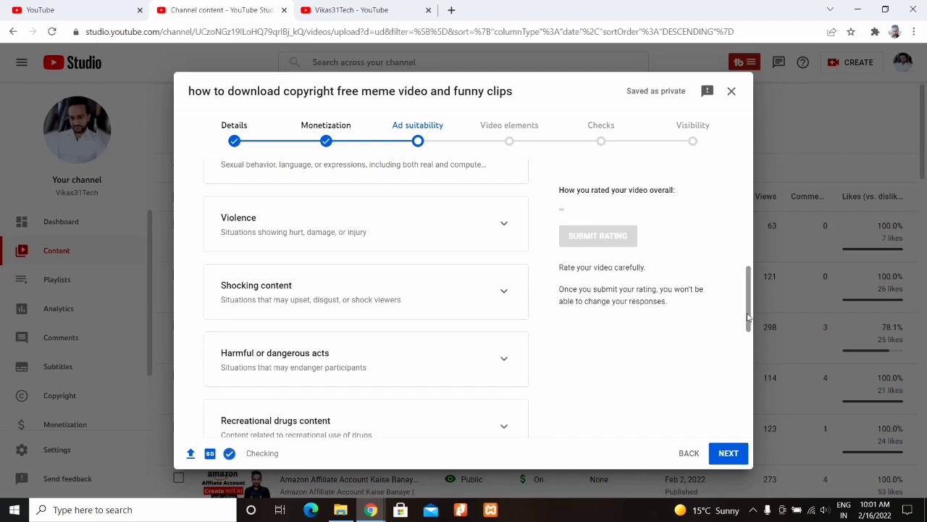
- Review the rating options under Harmful or dangerous acts and Enabling dishonest behaviour without choosing any
scroll(748, 316, down, 1)
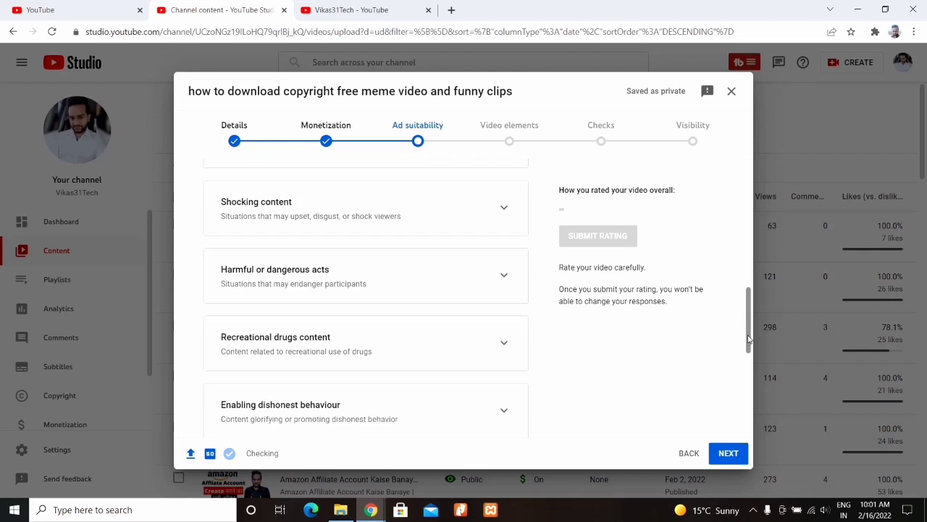
click(505, 278)
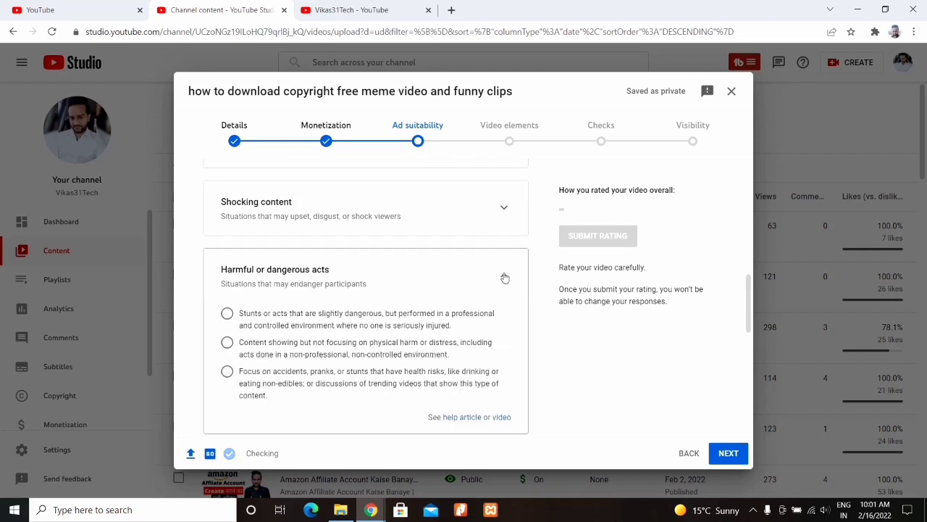
click(505, 278)
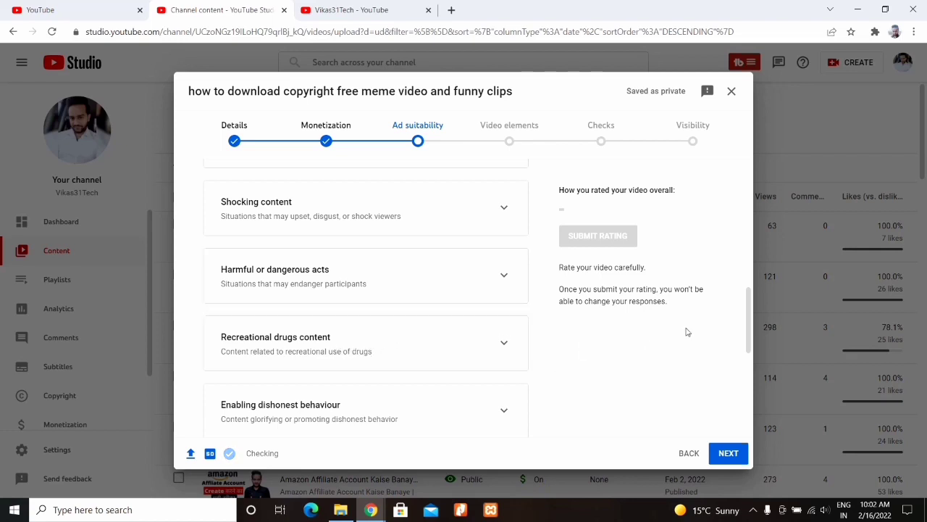
scroll(459, 344, down, 2)
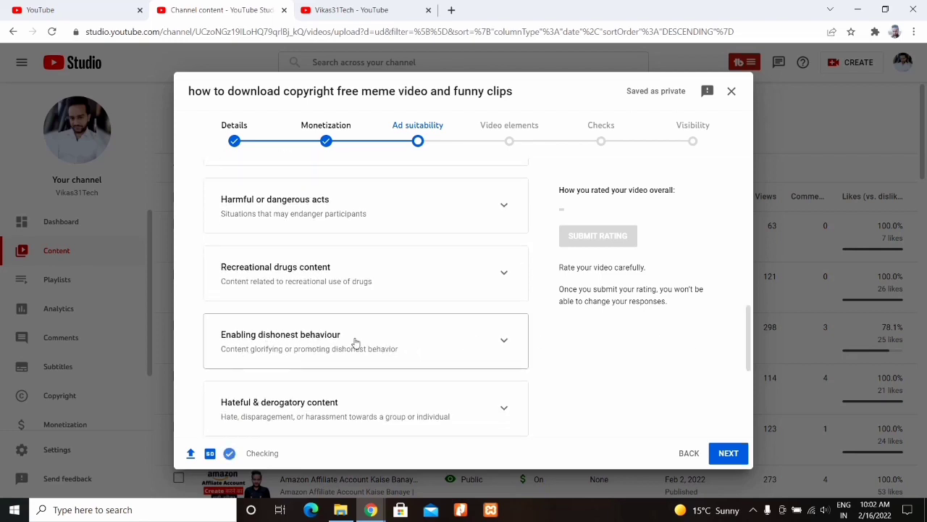
click(507, 342)
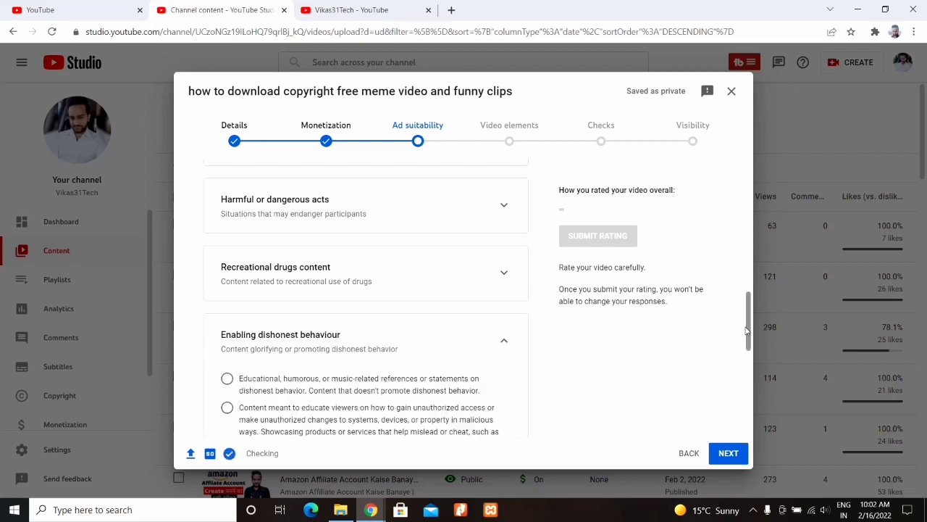
drag(751, 331, 750, 356)
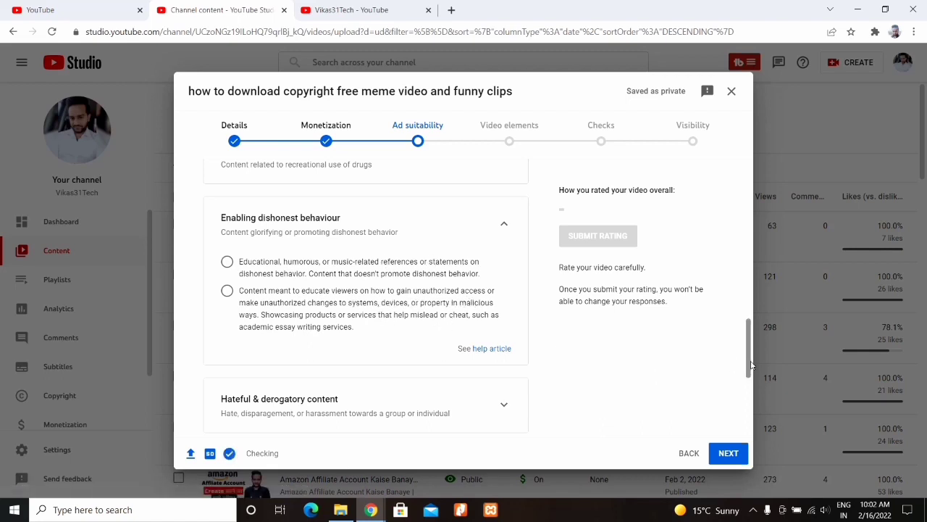
scroll(751, 364, down, 1)
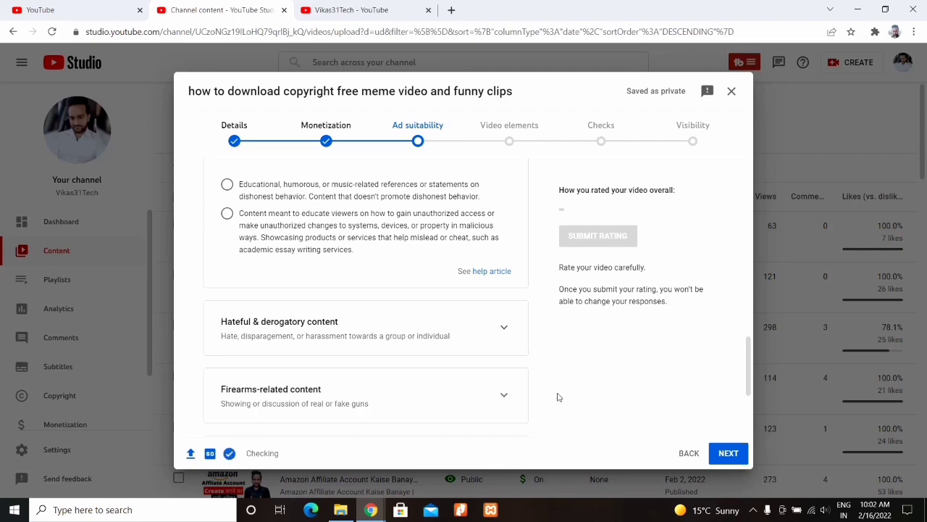
drag(751, 366, 754, 397)
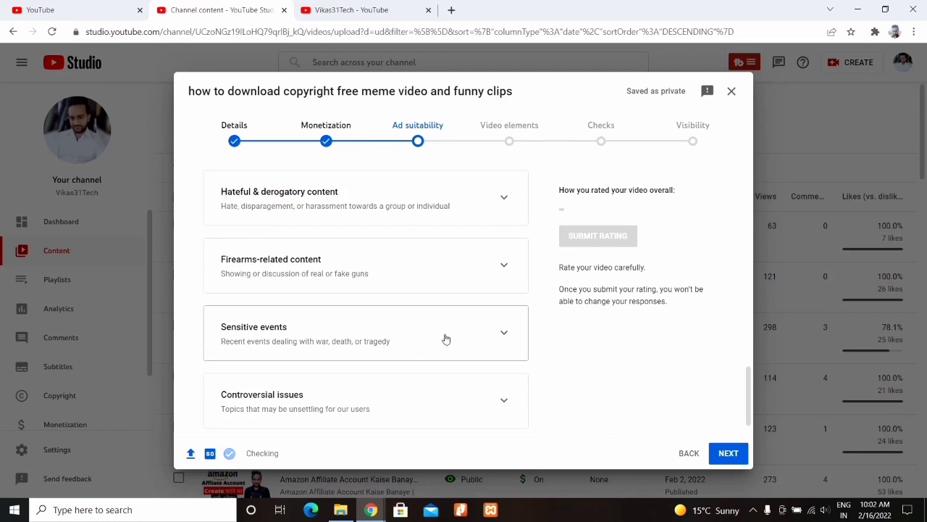
- Review the rating options under Sensitive events and Controversial issues without choosing any
click(504, 335)
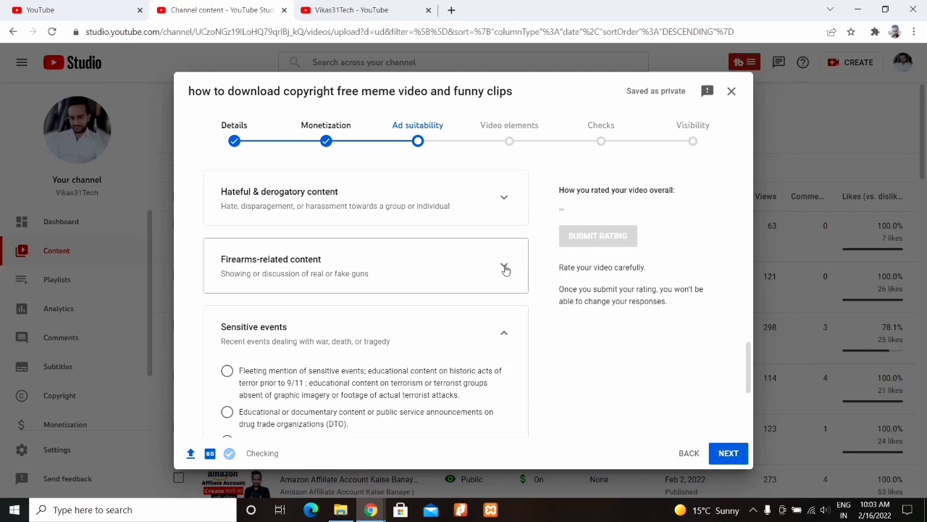
drag(750, 365, 751, 395)
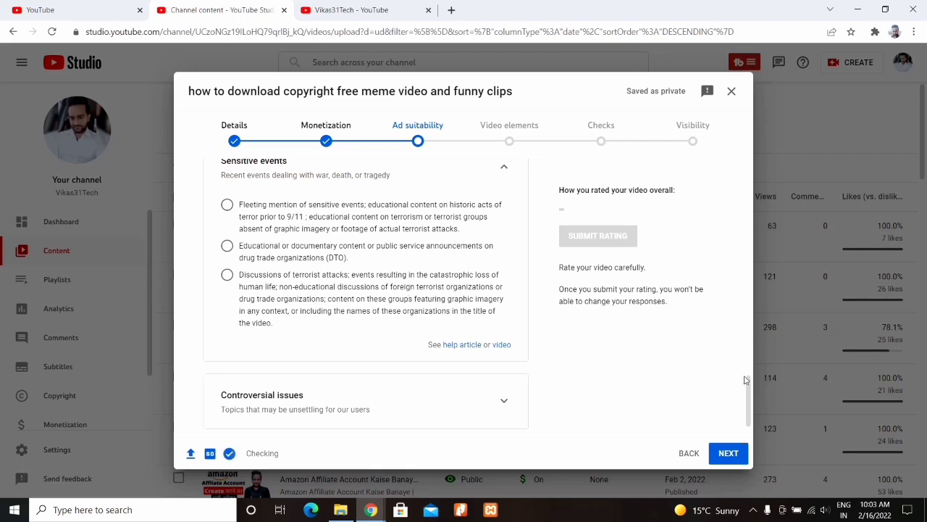
scroll(748, 372, down, 1)
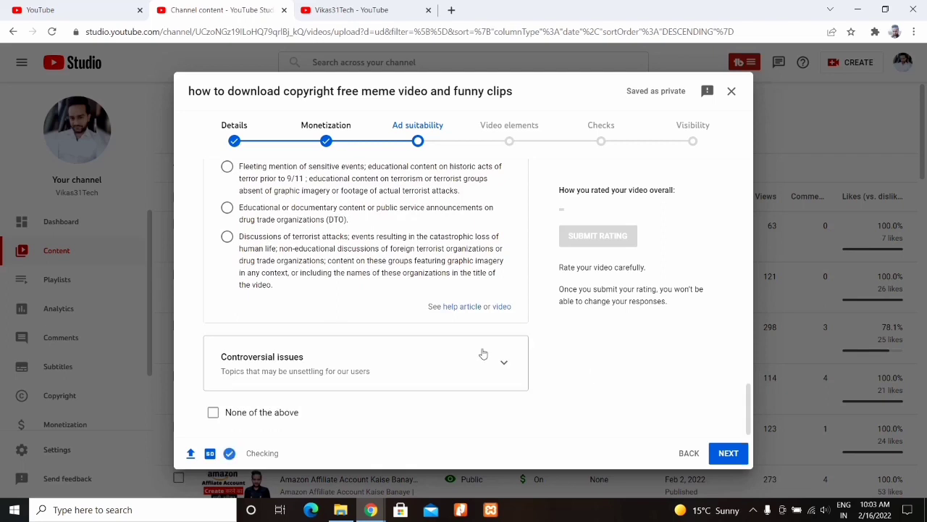
click(458, 364)
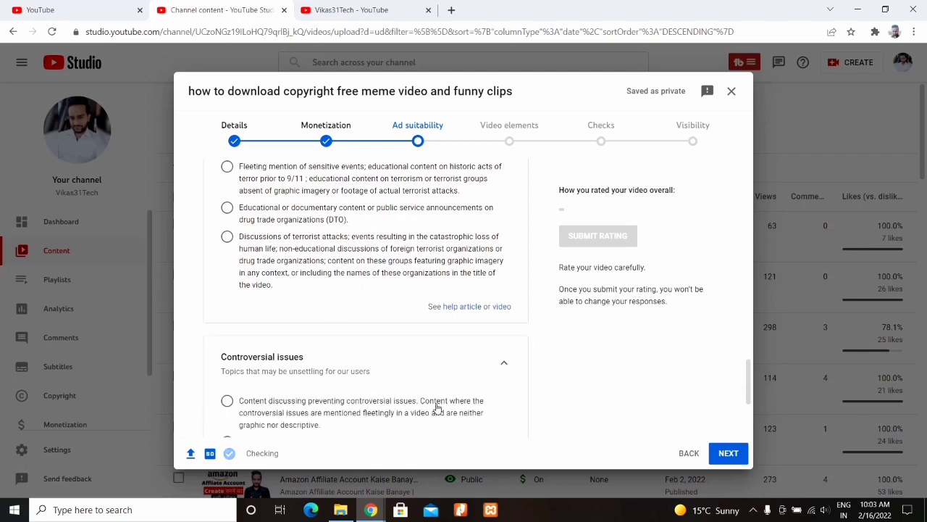
drag(753, 386, 754, 410)
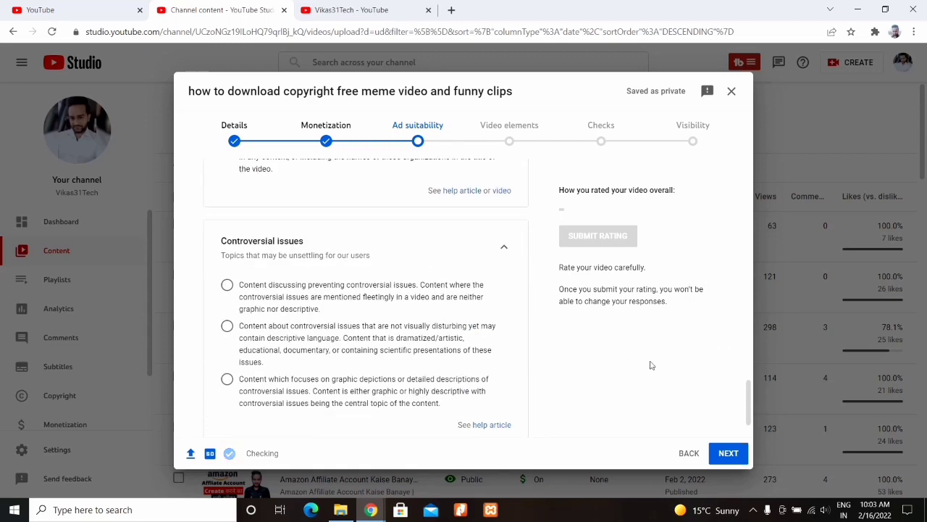
- Declare None of the above for the video's ad suitability and submit the rating
scroll(751, 403, down, 1)
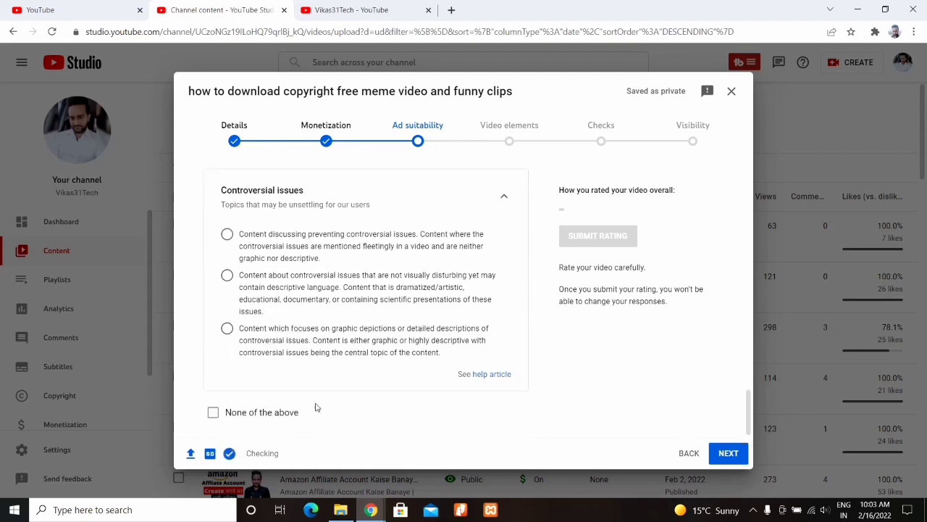
click(255, 414)
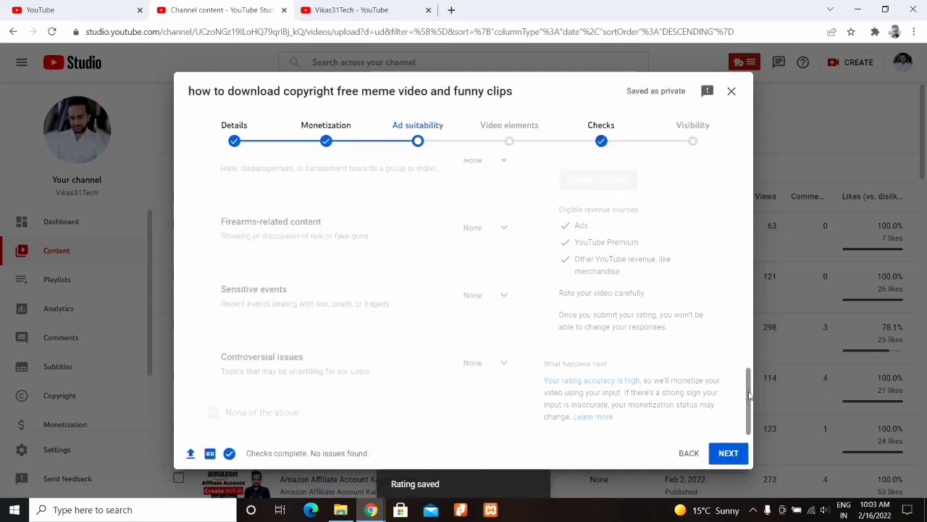
drag(750, 395, 752, 257)
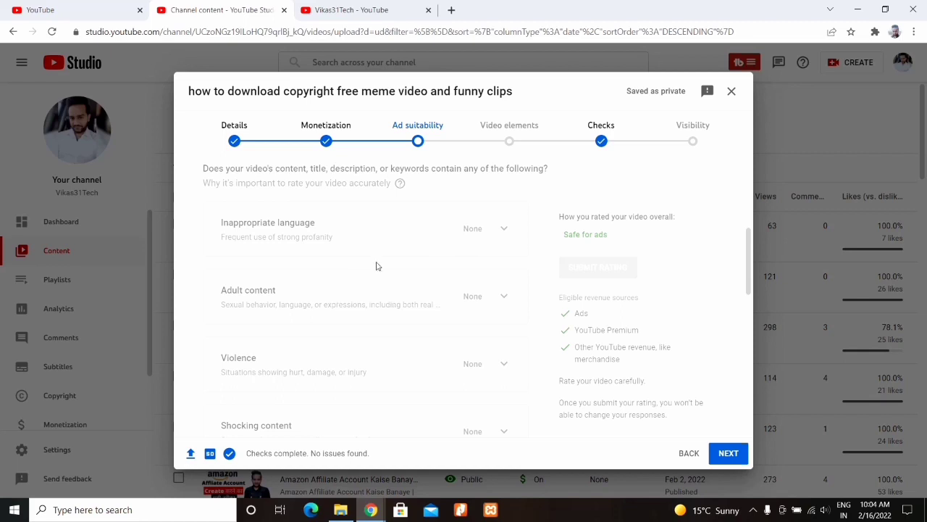
drag(749, 265, 748, 198)
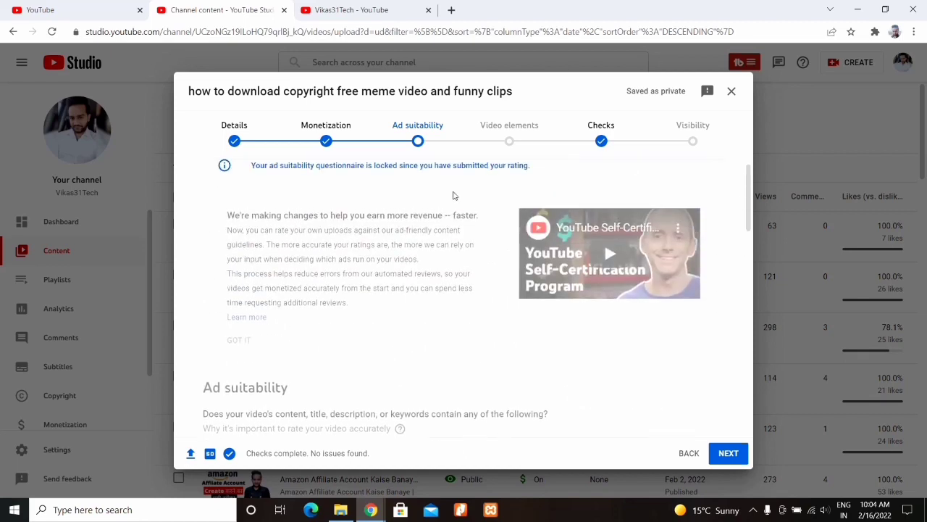